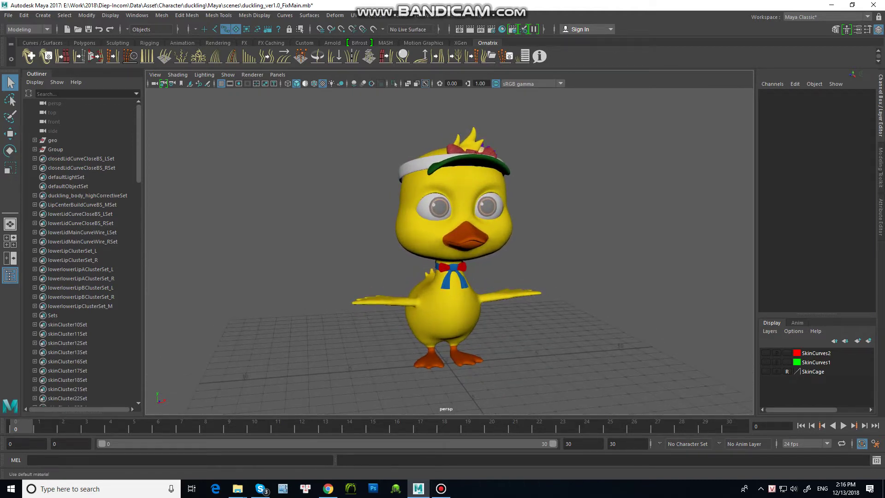
- Inspect the duckling mesh with wireframe over shading and return to the plain shaded display
alt+drag(442, 230, 635, 235)
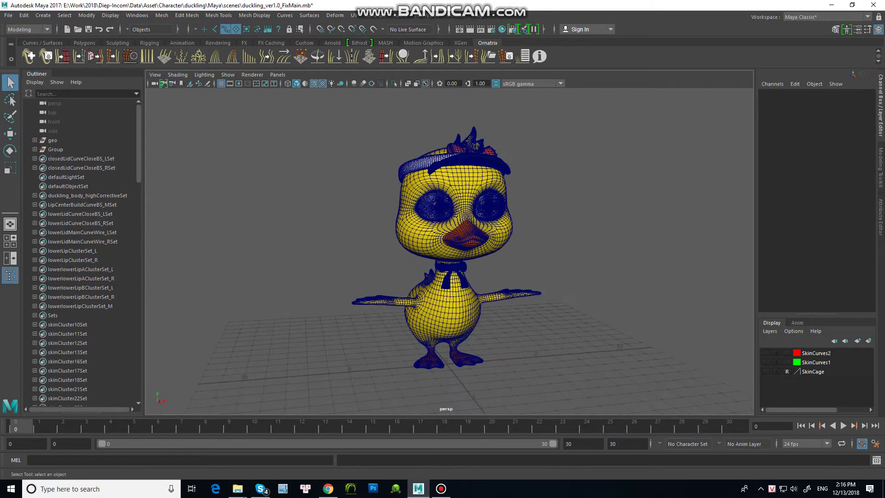
click(314, 83)
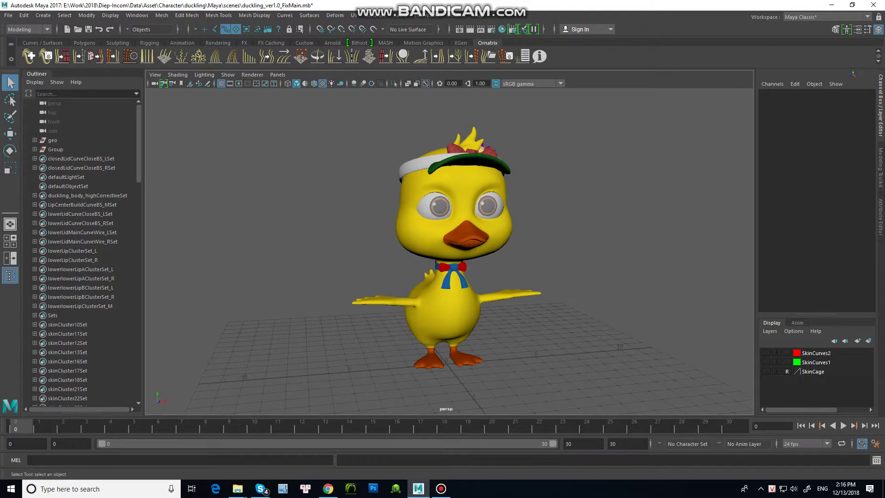
- Hide the duckling's hat to examine the head underneath
click(454, 171)
alt+drag(454, 171, 471, 173)
scroll(471, 173, up, 5)
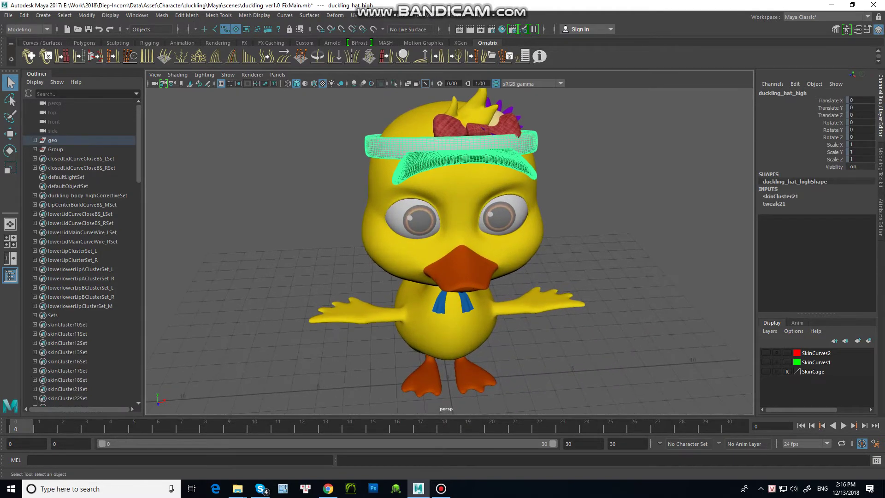
key(ctrl+h)
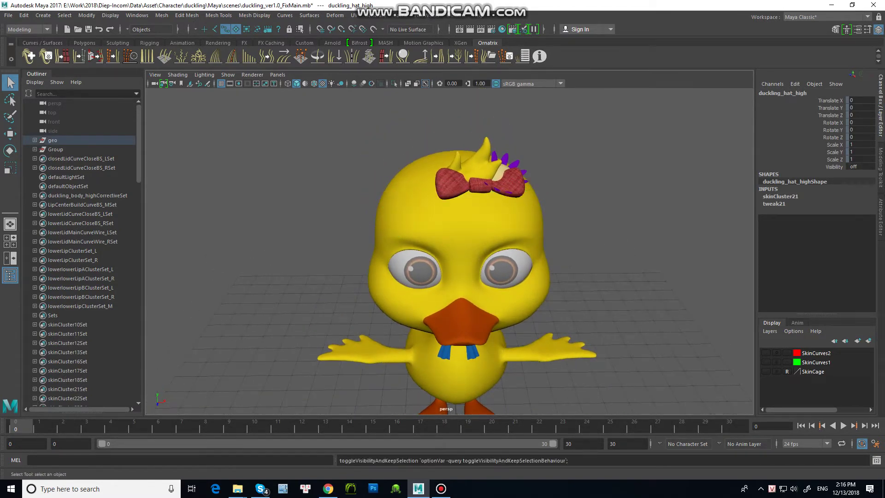
key(alt)
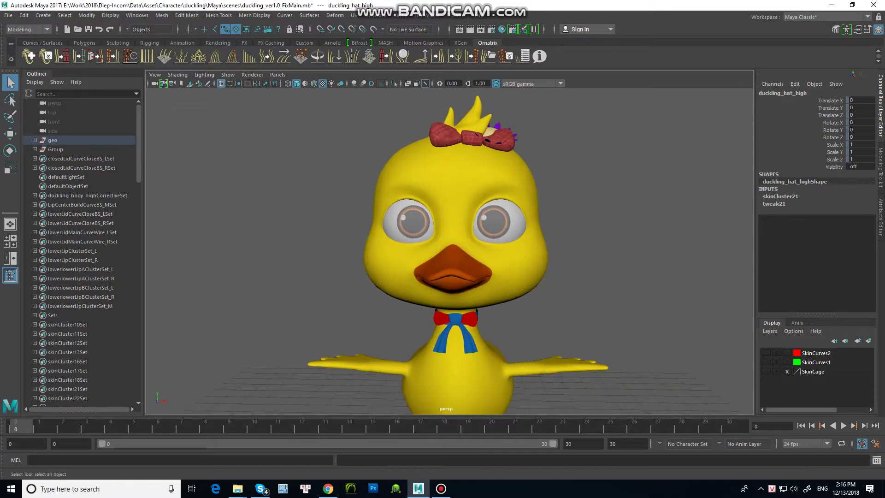
scroll(449, 251, down, 3)
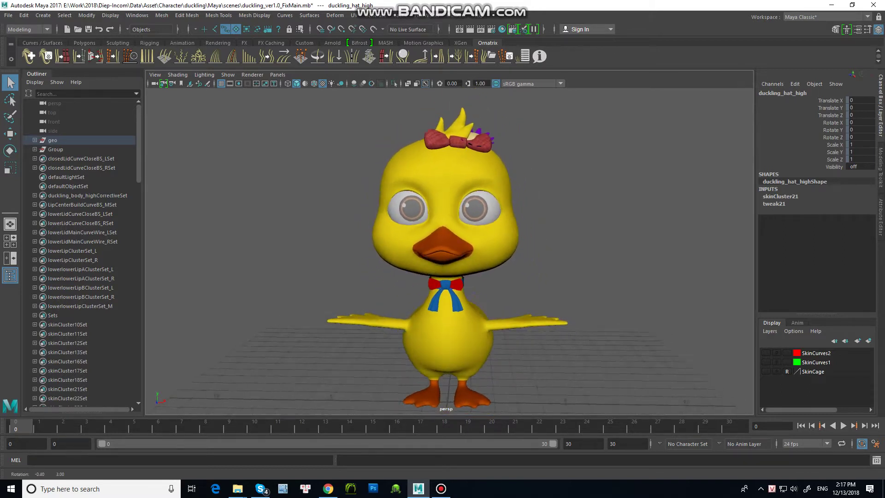
alt+middle_drag(447, 230, 442, 247)
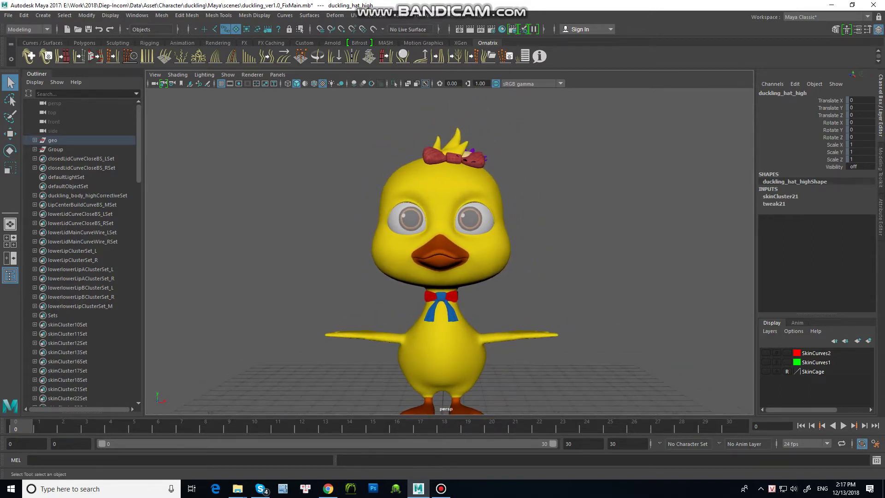
- Hide the red bow on the head, and undo the hiding of both the bow and the hat
click(454, 157)
key(ctrl+h)
alt+drag(442, 230, 516, 236)
key(ctrl+z)
key(ctrl+z)
key(ctrl+z)
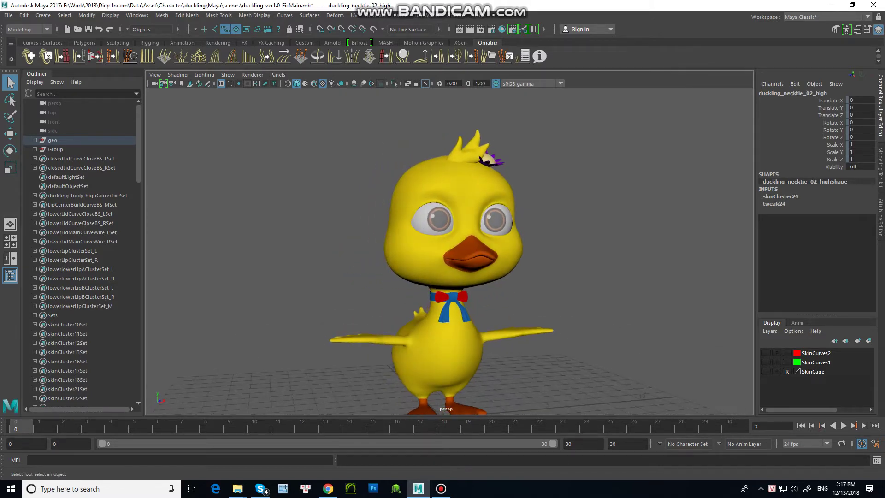
key(ctrl+z)
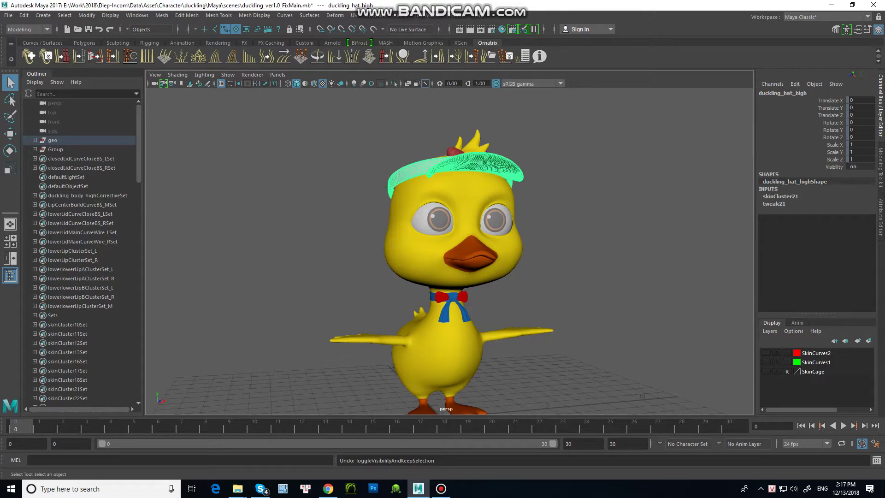
- Clear the selection and display the rig's control curves in the viewport
click(645, 207)
mouse_move(599, 231)
alt+mouse_down()
mouse_move(562, 232)
mouse_move(600, 230)
mouse_move(604, 217)
mouse_move(554, 233)
mouse_move(591, 222)
alt+mouse_up()
click(228, 75)
click(258, 123)
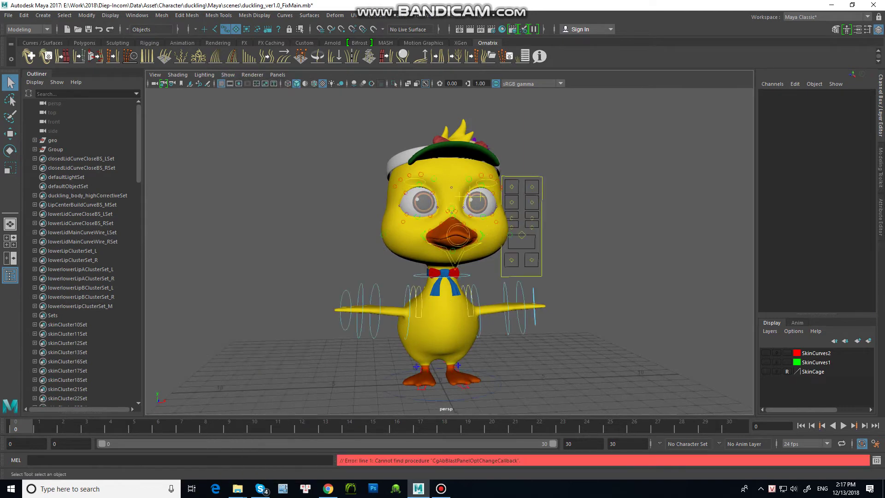
- Test the central mouth control in the facial control box by moving it around
scroll(449, 240, up, 8)
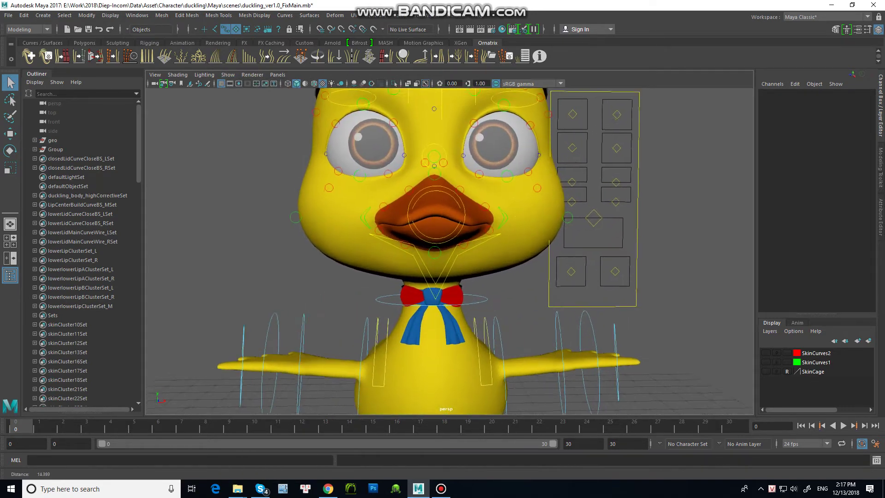
click(435, 188)
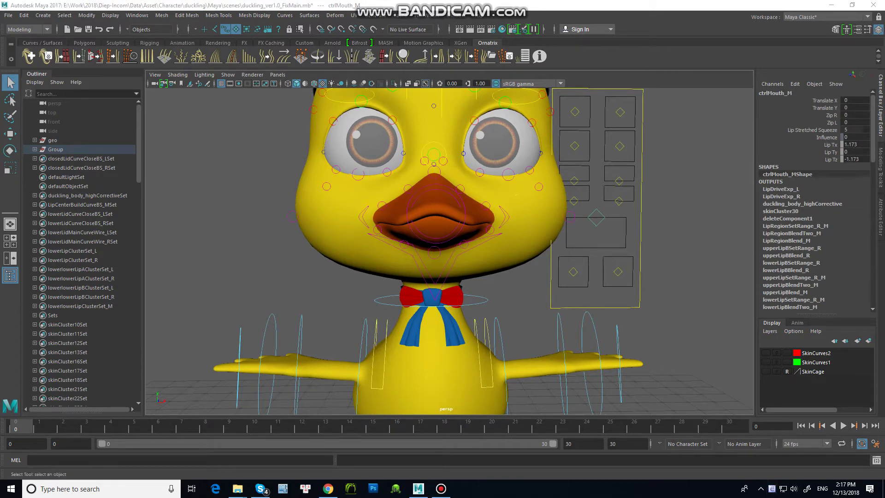
key(w)
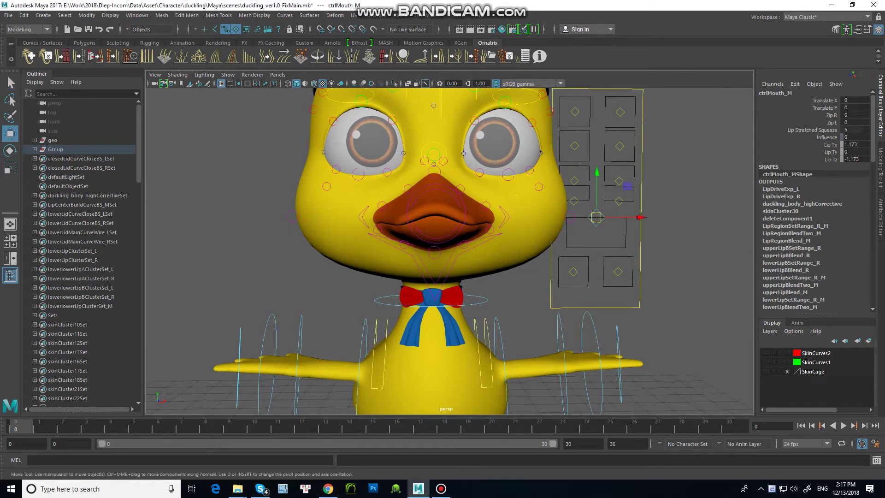
mouse_move(596, 217)
mouse_down()
mouse_move(594, 230)
mouse_move(610, 233)
mouse_move(600, 223)
mouse_move(592, 245)
mouse_move(609, 243)
mouse_move(592, 247)
mouse_move(590, 217)
mouse_move(608, 246)
mouse_move(594, 218)
mouse_move(621, 217)
mouse_move(597, 218)
mouse_up()
alt+middle_drag(443, 199, 443, 288)
key(q)
- Test the brow controls of both sides by moving them within their boxes, and undo the moves
click(364, 184)
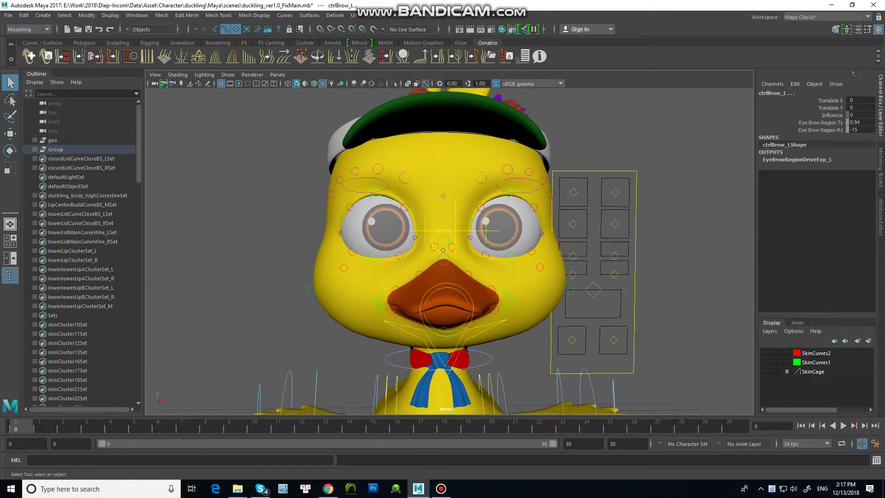
key(w)
mouse_move(574, 193)
mouse_down()
mouse_move(588, 190)
mouse_move(565, 191)
mouse_up()
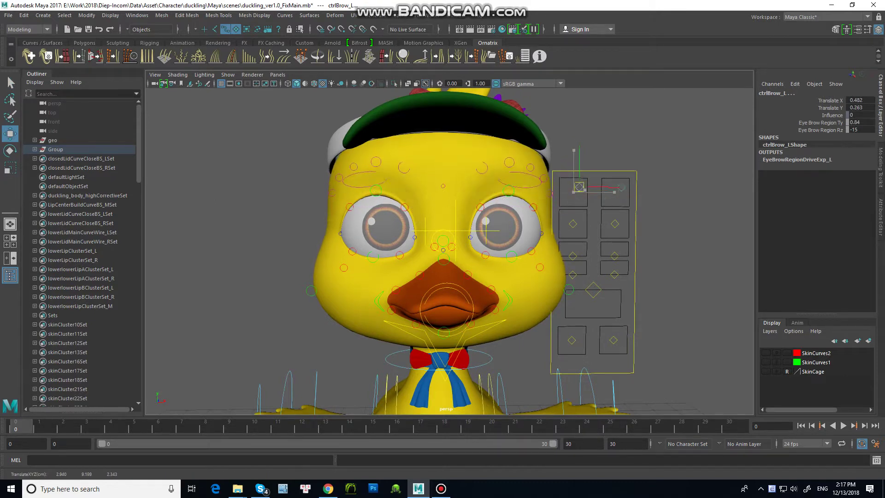
drag(569, 185, 559, 204)
key(ctrl+z)
key(ctrl+z)
key(ctrl+z)
key(q)
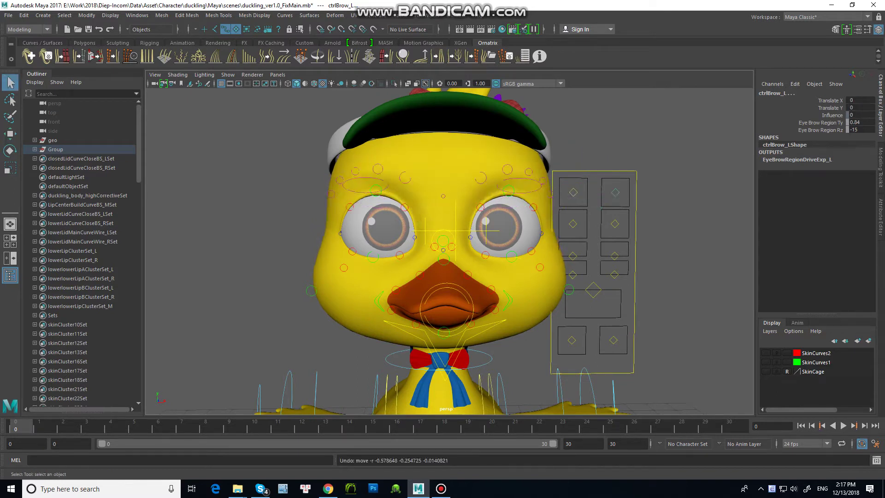
key(ctrl+z)
- Test the eye controls of both sides by moving them in the facial control box
click(573, 223)
key(w)
mouse_move(573, 223)
mouse_down()
mouse_move(573, 239)
mouse_move(577, 218)
mouse_move(579, 237)
mouse_move(587, 235)
mouse_move(579, 221)
mouse_move(575, 238)
mouse_move(577, 223)
mouse_move(585, 231)
mouse_move(576, 238)
mouse_move(572, 213)
mouse_move(576, 236)
mouse_move(584, 225)
mouse_move(559, 223)
mouse_move(573, 224)
mouse_up()
key(q)
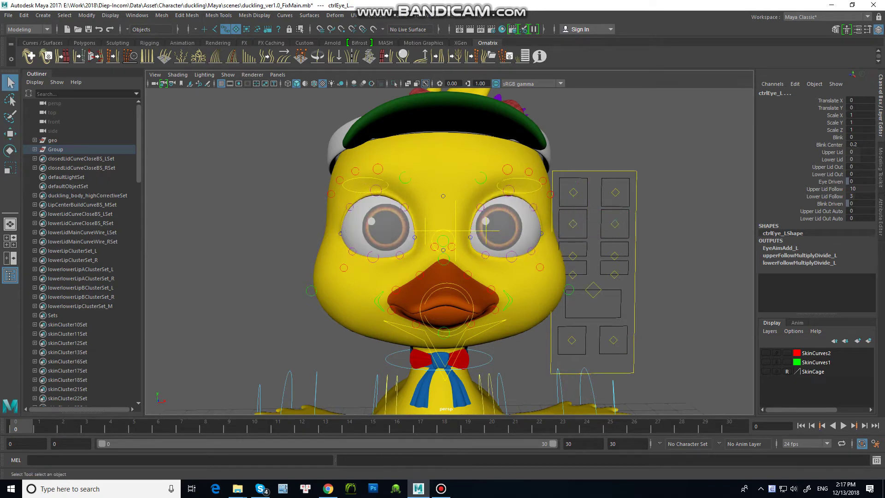
- Test the two rows of narrow-box controls beneath the eye controls in the facial control box
click(311, 290)
key(w)
drag(573, 256, 573, 275)
key(q)
click(310, 290)
key(w)
key(q)
- Test the mouth corner controls of both sides by moving them, and undo the moves
click(379, 302)
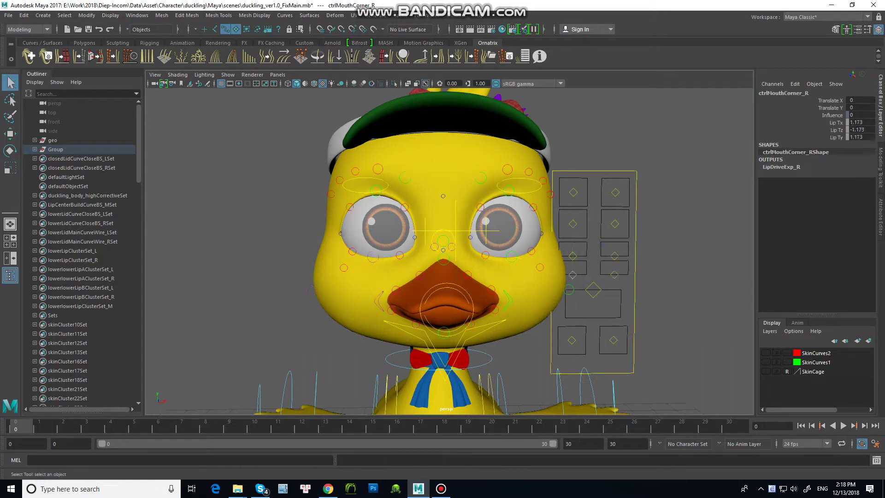
key(w)
mouse_move(572, 340)
mouse_down()
mouse_move(558, 341)
mouse_move(576, 333)
mouse_move(569, 347)
mouse_up()
key(ctrl+z)
key(ctrl+z)
key(ctrl+z)
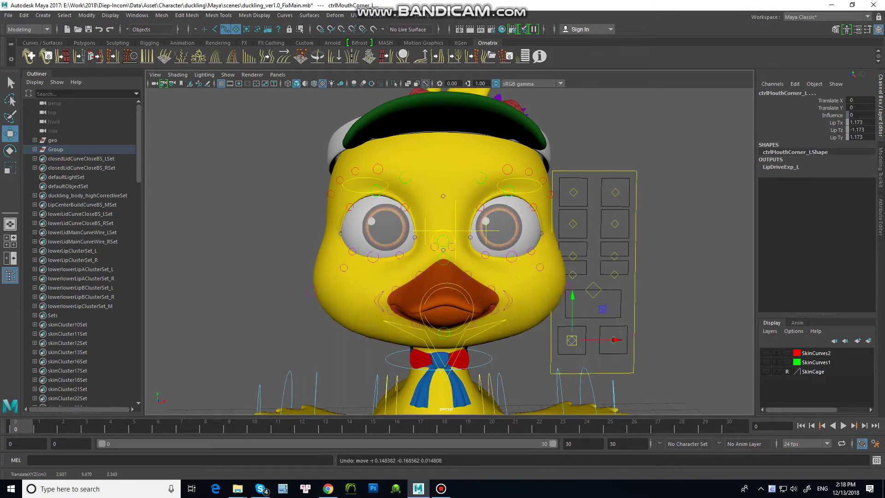
key(q)
- Lower both upper eyelid controls to a Translate Y of about -2.75 to close the eyes, and undo it
click(574, 192)
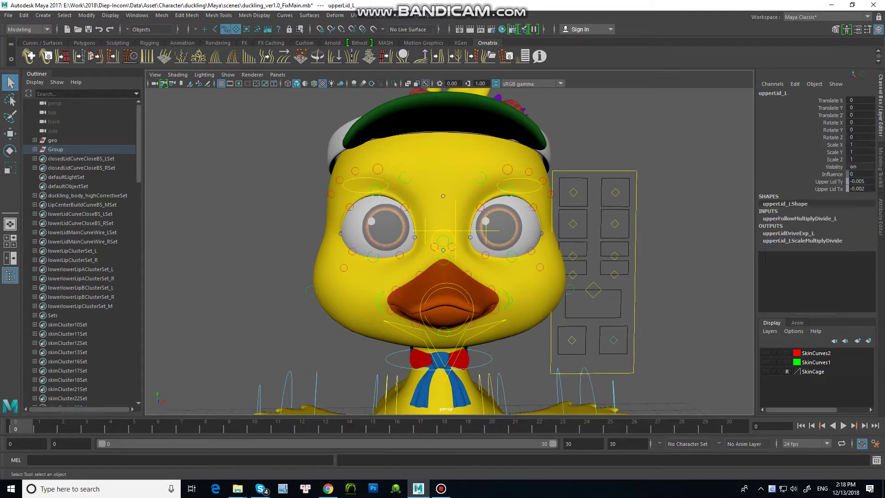
click(377, 190)
key(w)
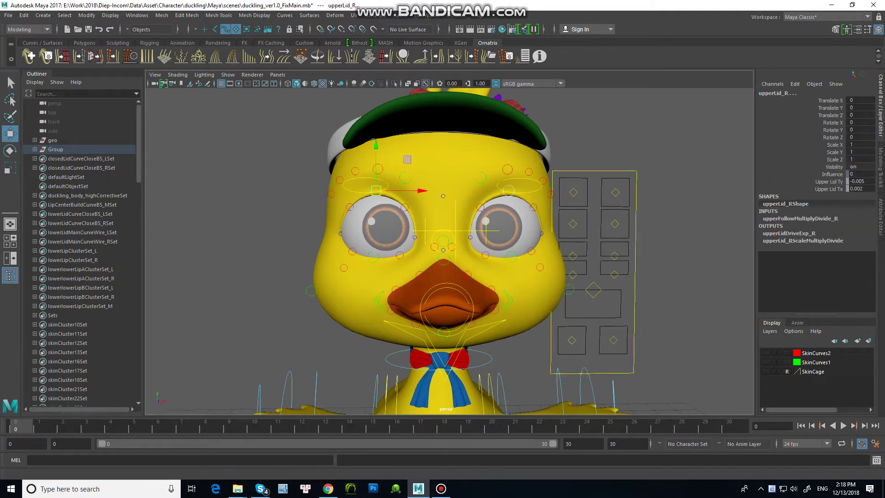
drag(376, 162, 376, 192)
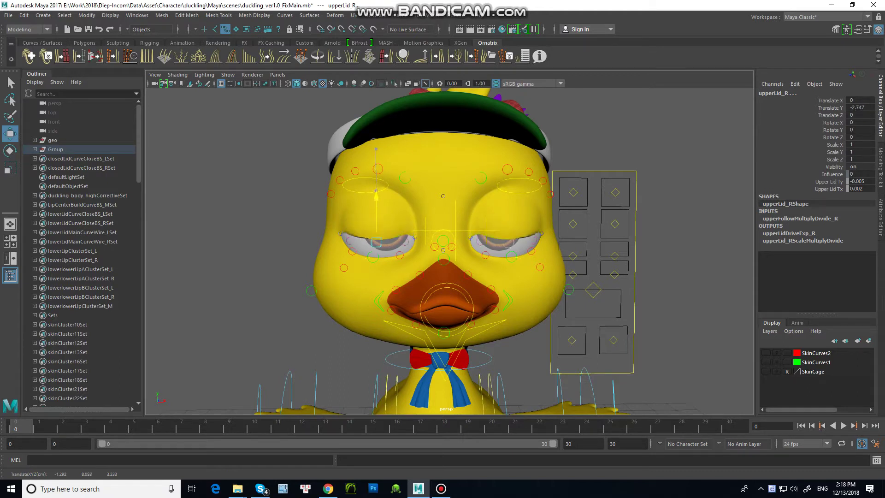
key(ctrl+z)
key(ctrl+z)
key(ctrl+z)
key(q)
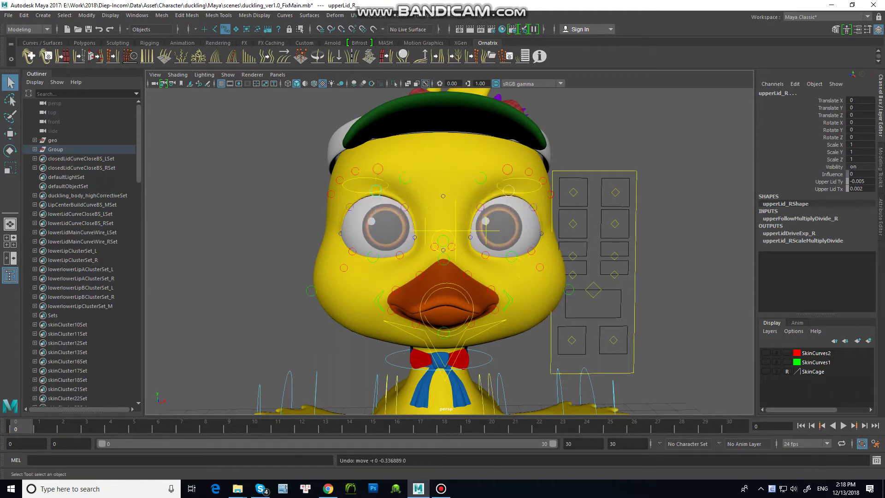
- Test the jaw control by moving it down to open the beak, and undo the moves
alt+middle_drag(443, 258, 388, 208)
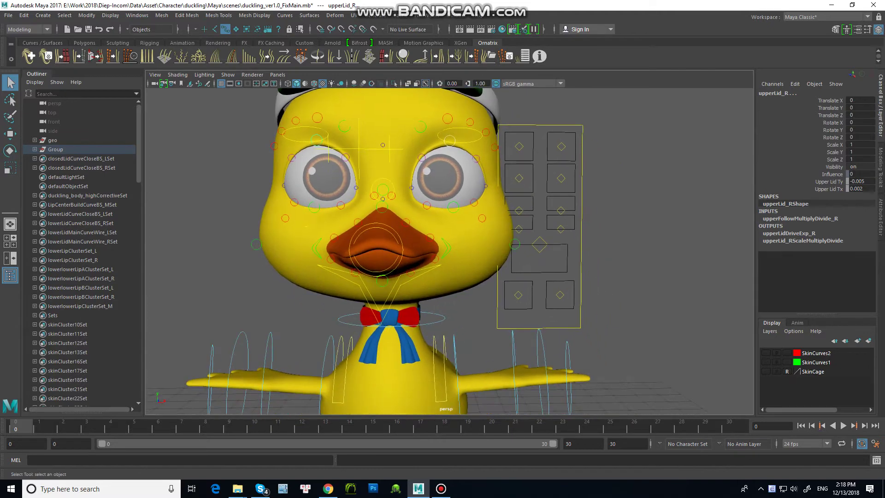
click(383, 274)
key(w)
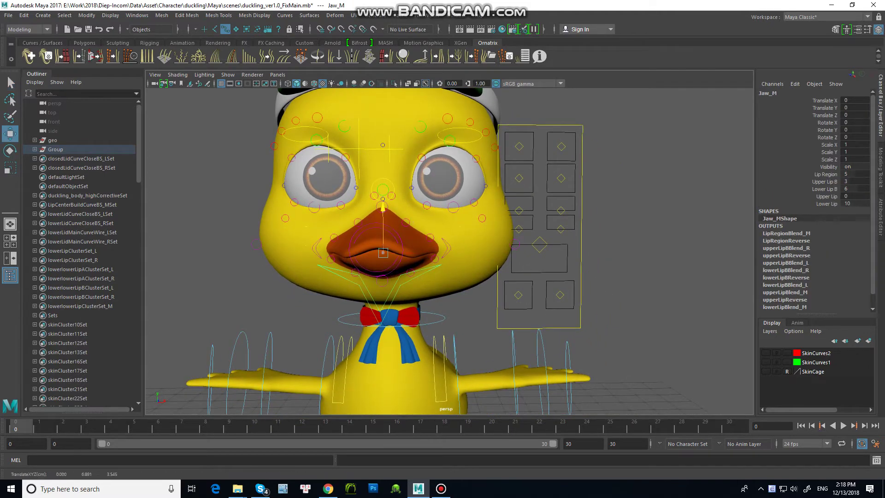
drag(383, 258, 392, 295)
key(ctrl+z)
key(ctrl+z)
key(ctrl+z)
key(ctrl+z)
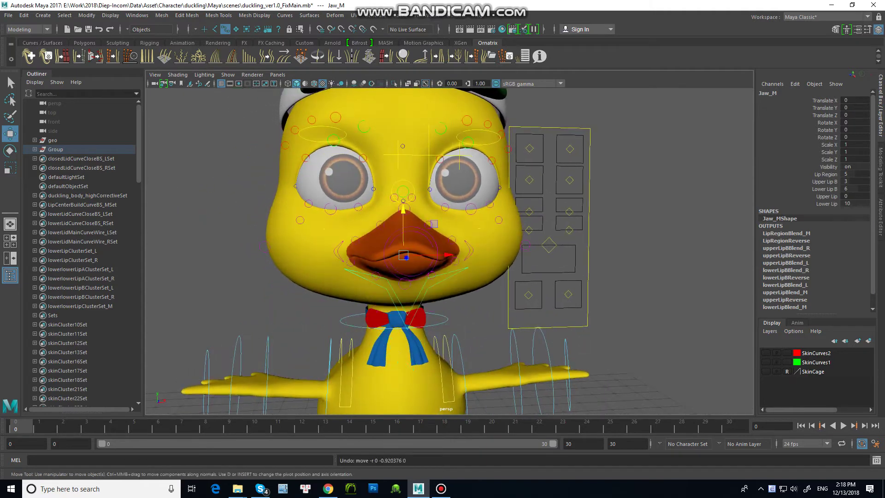
- Open the beak by lowering the jaw control to a Translate Y of about -2.37 and rotate the tongue base about 35° in Z
drag(403, 236, 405, 288)
scroll(406, 286, up, 10)
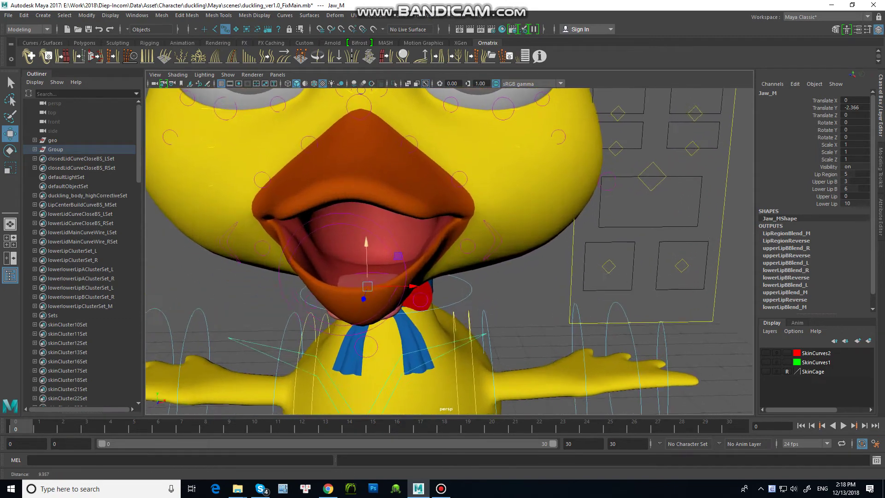
key(e)
click(355, 285)
drag(397, 265, 357, 279)
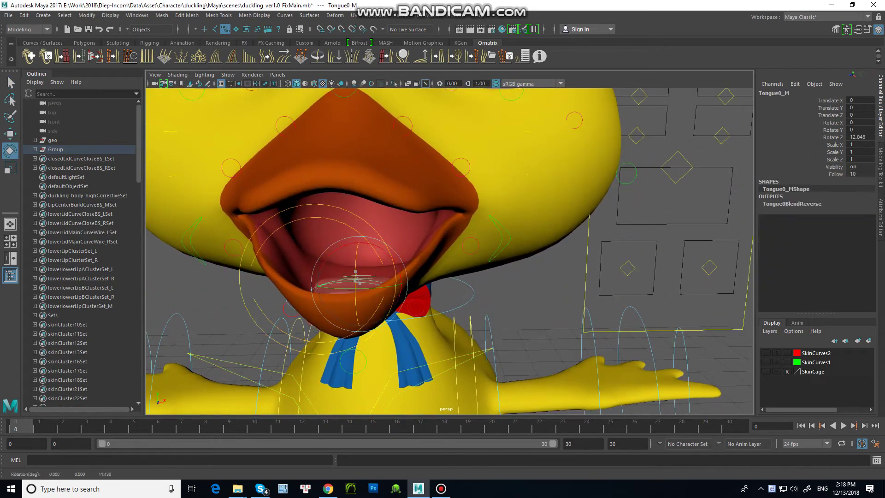
scroll(450, 251, down, 8)
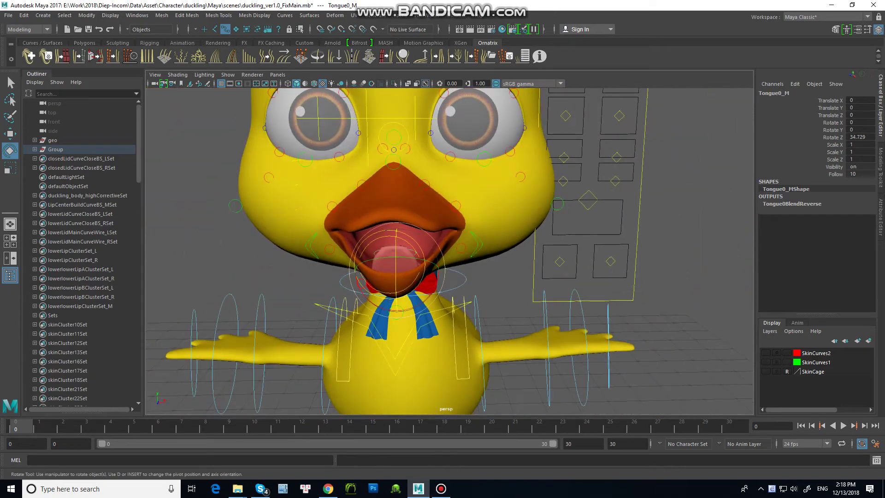
alt+drag(449, 251, 470, 256)
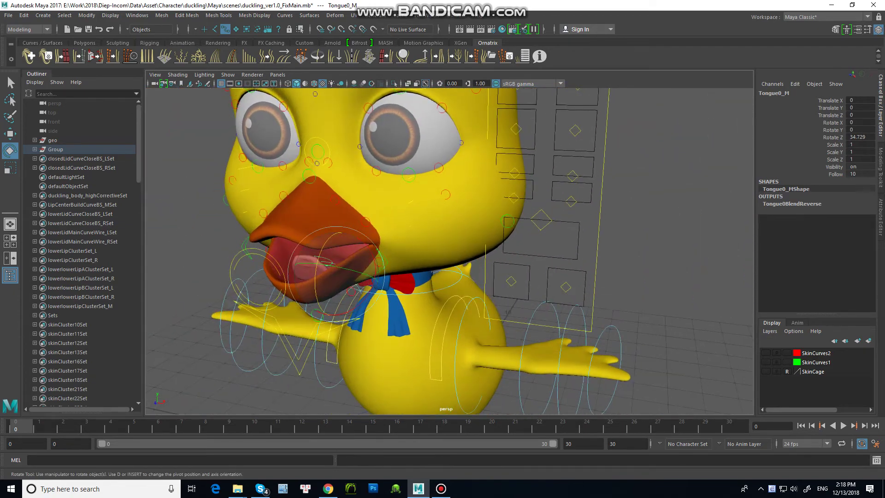
- Undo the tongue rotation and the jaw movement
key(ctrl+z)
key(ctrl+z)
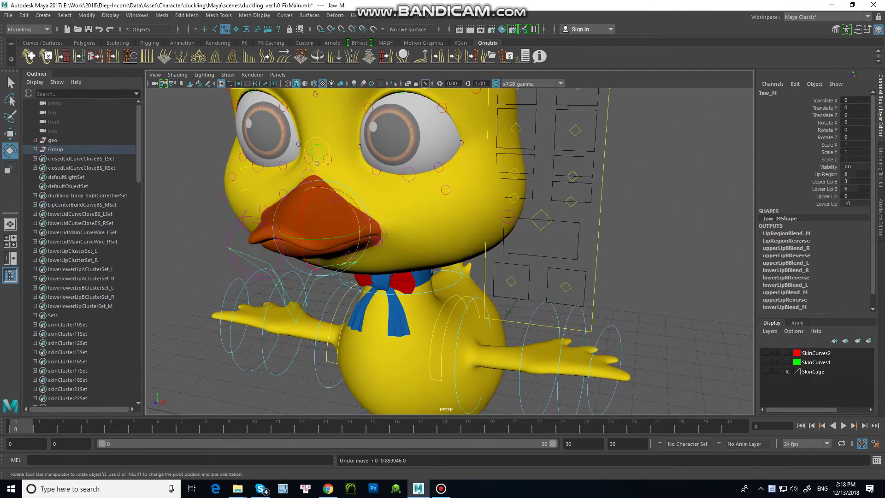
key(q)
alt+drag(449, 251, 462, 251)
scroll(449, 251, down, 2)
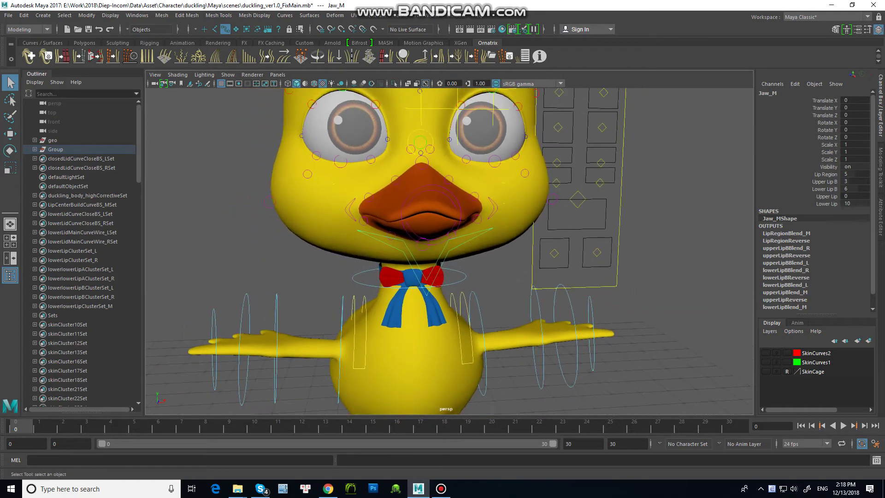
- Test the lip region control by moving it down to a Translate Y of about -1.39 and returning it to zero
click(428, 215)
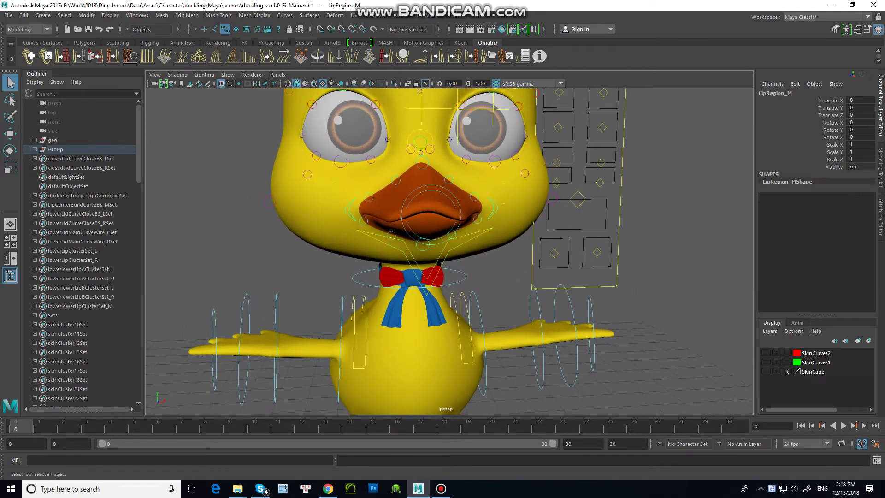
key(w)
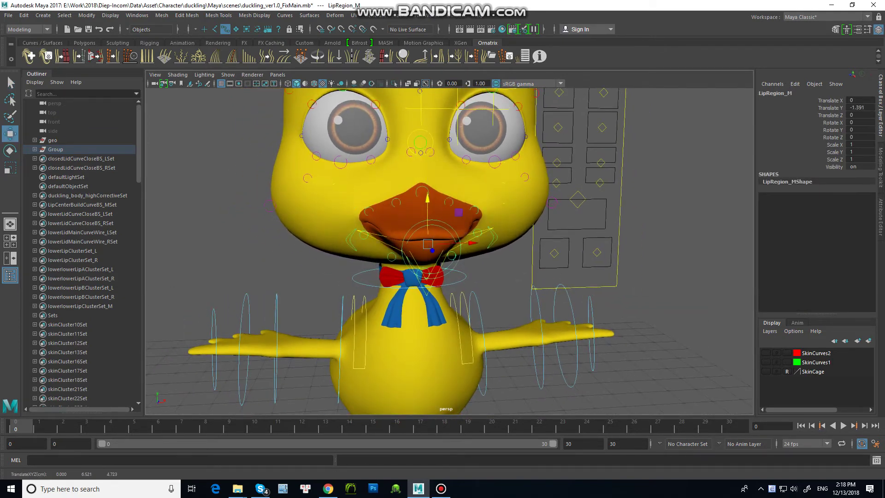
alt+drag(450, 251, 516, 249)
drag(568, 198, 470, 172)
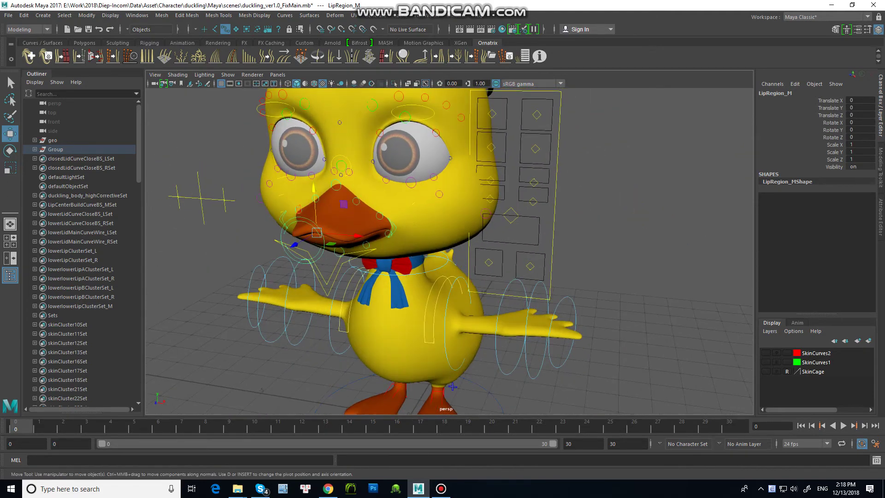
- Test the neck control by rotating it to about -56° in Z so the duckling's head tilts back
alt+right_drag(450, 249, 405, 251)
alt+middle_drag(406, 251, 406, 194)
alt+right_drag(405, 194, 443, 194)
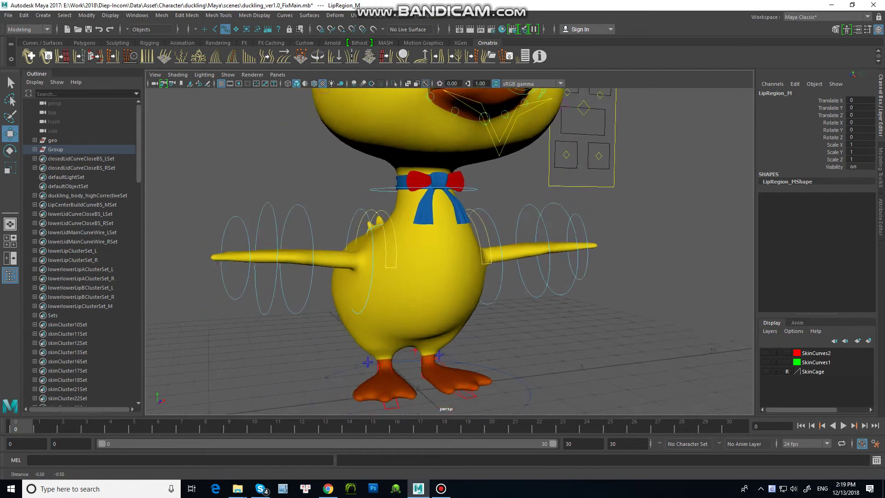
alt+drag(443, 193, 498, 194)
key(q)
click(360, 183)
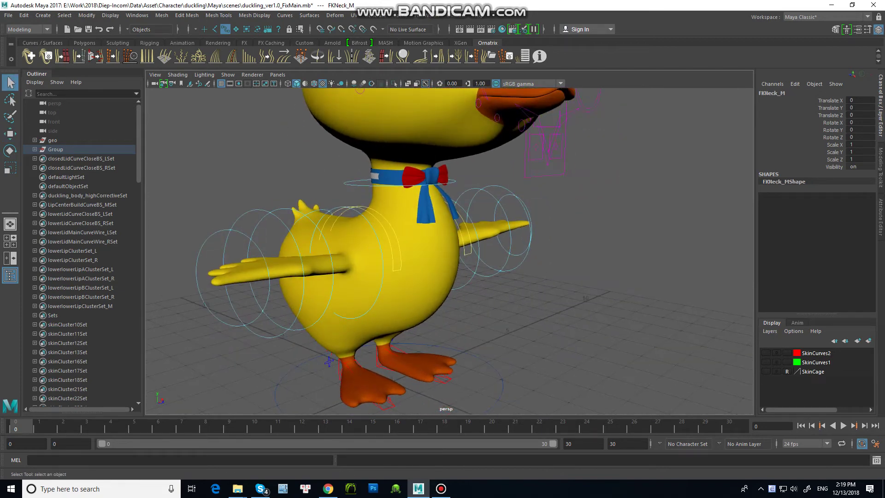
key(e)
alt+middle_drag(498, 194, 498, 216)
alt+right_drag(498, 217, 521, 216)
mouse_move(429, 207)
mouse_down()
mouse_move(455, 221)
mouse_move(433, 203)
mouse_up()
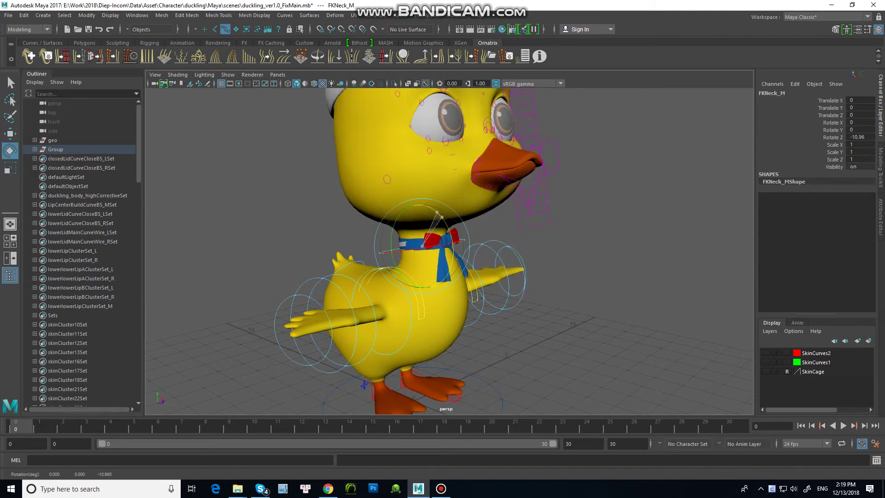
alt+right_drag(498, 216, 471, 217)
drag(433, 203, 450, 216)
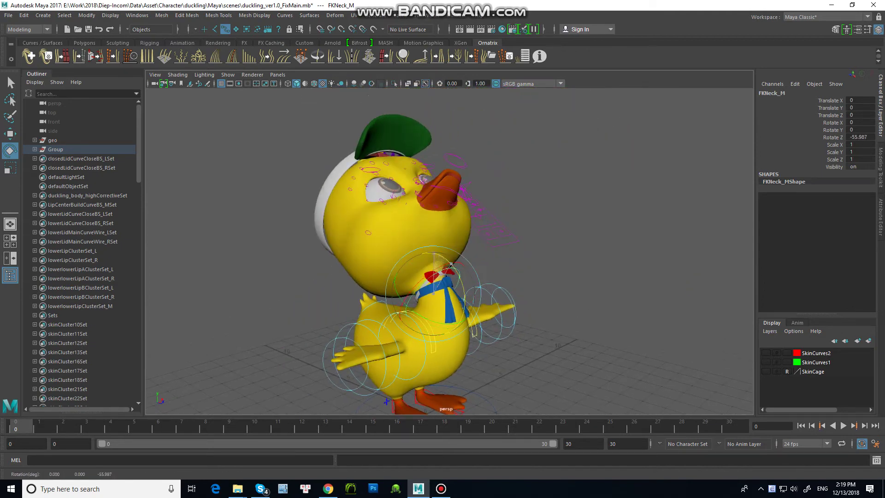
- Undo the neck's Z rotation, try rotating the neck control freely, and undo all of its rotations
key(ctrl+z)
drag(433, 277, 489, 276)
key(ctrl+z)
key(ctrl+z)
key(ctrl+z)
key(ctrl+z)
key(ctrl+z)
key(ctrl+z)
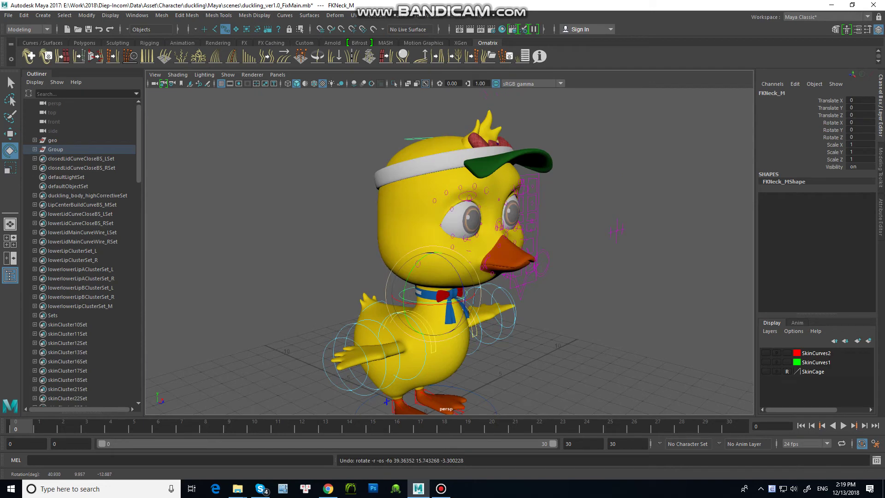
- Test the duckling's right shoulder control by rotating the wing downward, and undo the rotation
key(q)
alt+drag(508, 231, 443, 231)
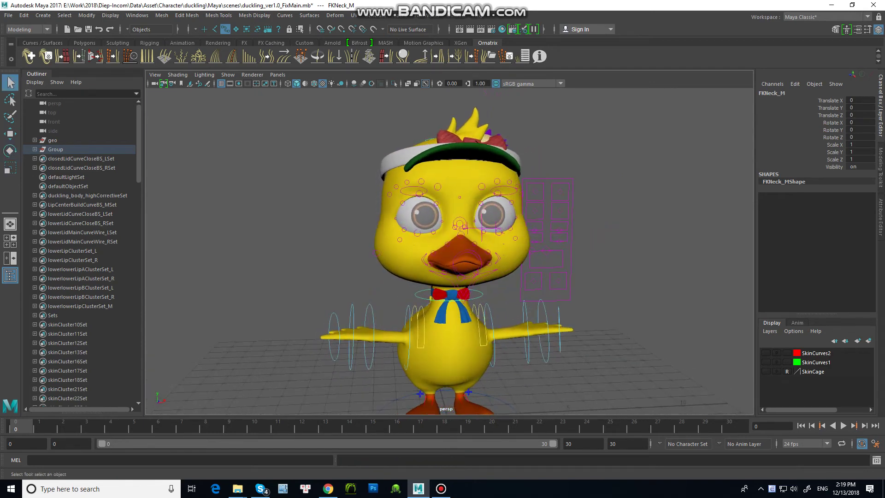
click(370, 337)
key(e)
mouse_move(373, 322)
mouse_down()
mouse_move(364, 373)
mouse_move(364, 318)
mouse_move(388, 327)
mouse_up()
key(ctrl+z)
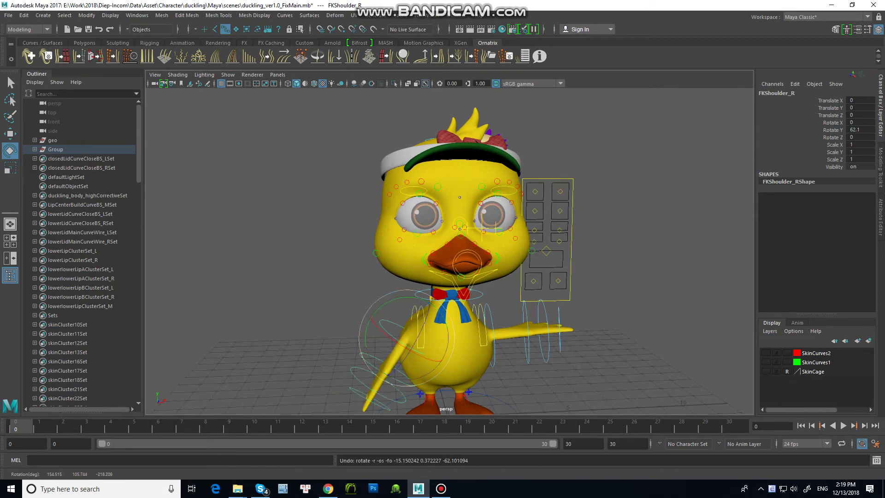
- Test the right leg IK control by moving the foot, and undo the move
key(q)
scroll(446, 252, up, 3)
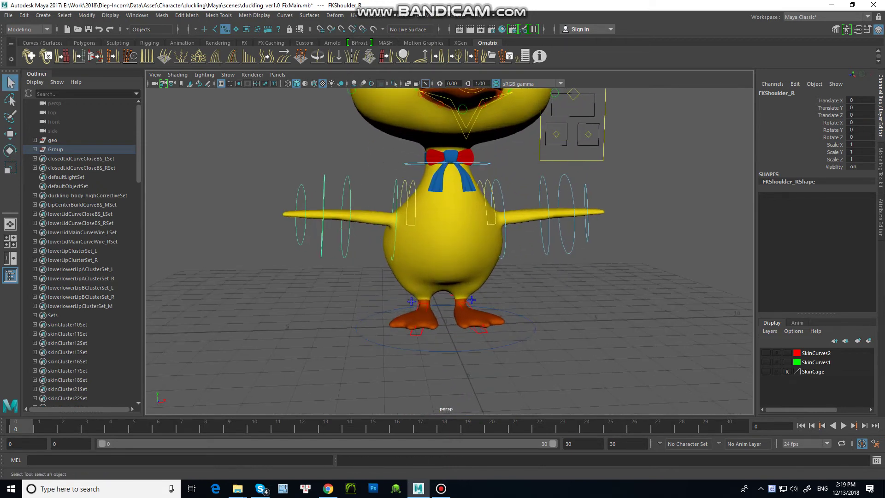
click(418, 328)
alt+drag(599, 277, 691, 276)
key(w)
drag(349, 328, 349, 318)
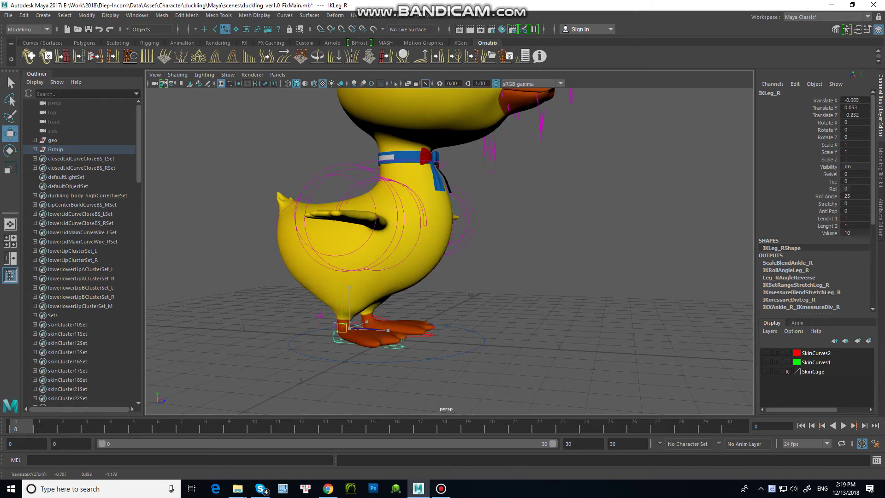
key(ctrl+z)
- Test the head control by rotating it about -47.7° in Z, and undo the rotation
alt+drag(507, 277, 646, 277)
key(q)
alt+drag(461, 277, 484, 277)
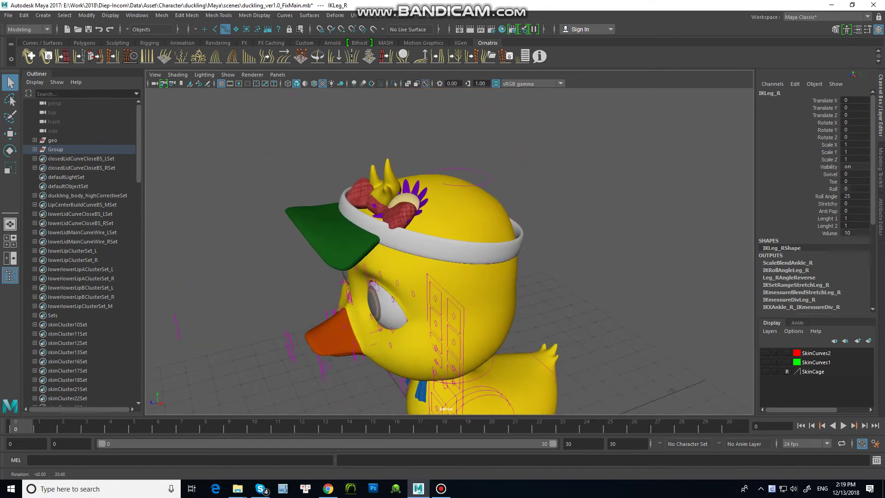
click(530, 357)
key(e)
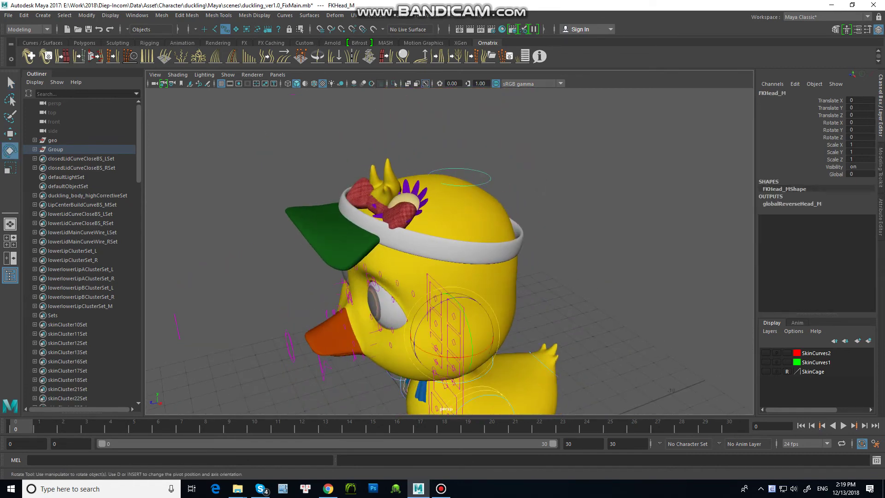
drag(489, 323, 470, 251)
key(ctrl+z)
- Test moving the head control away from its rest position, and undo the move
key(w)
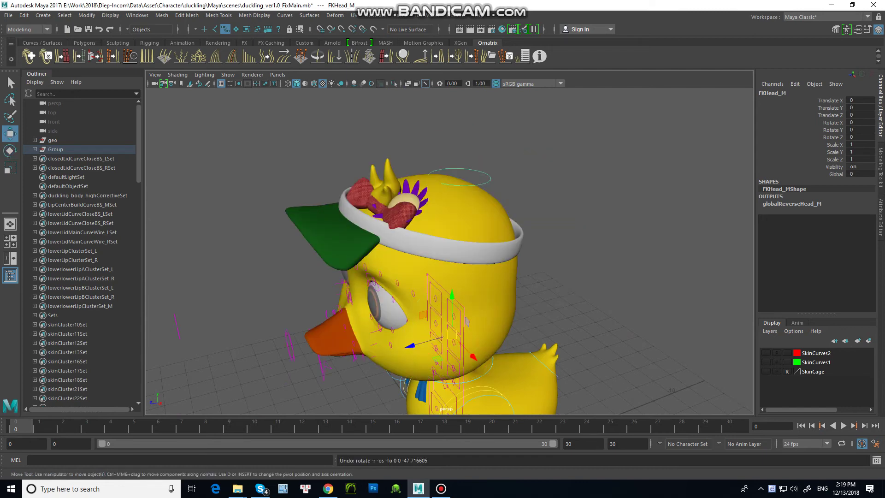
alt+drag(415, 253, 531, 247)
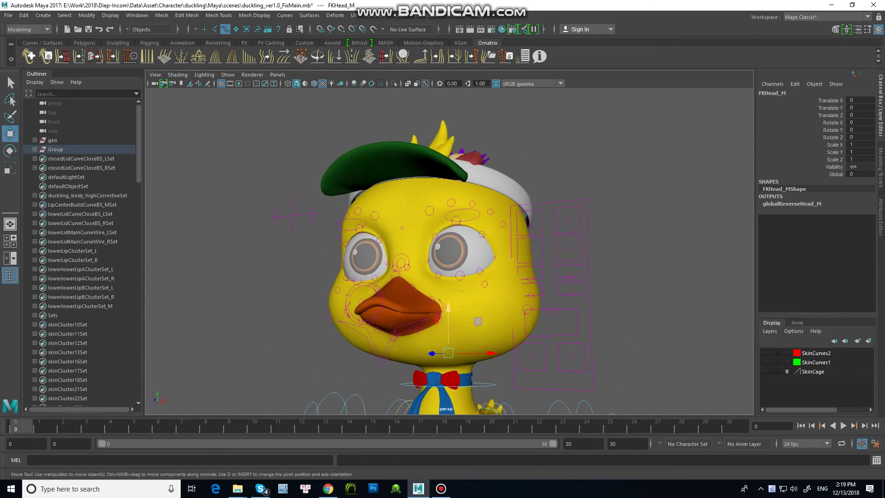
drag(448, 332, 419, 282)
key(ctrl+z)
scroll(449, 249, up, 5)
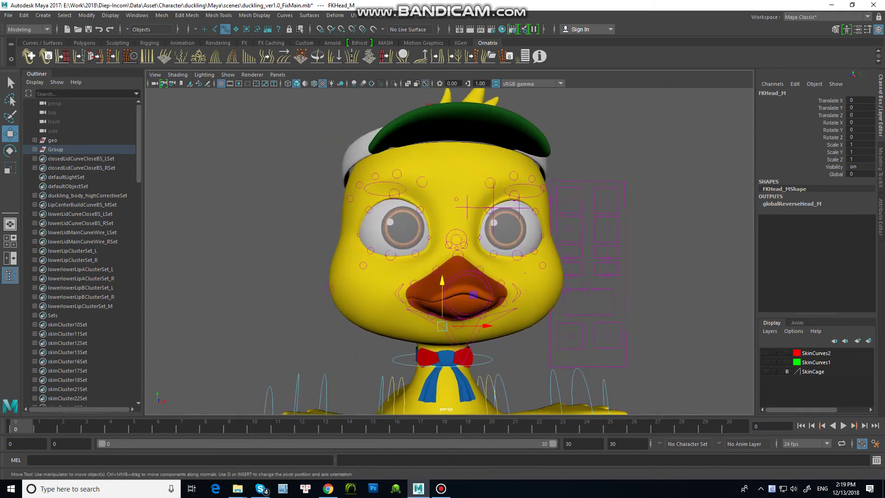
- Test the right inner eyebrow control by moving it down to a Translate Y of about -3.39 and returning it to zero
key(q)
key(w)
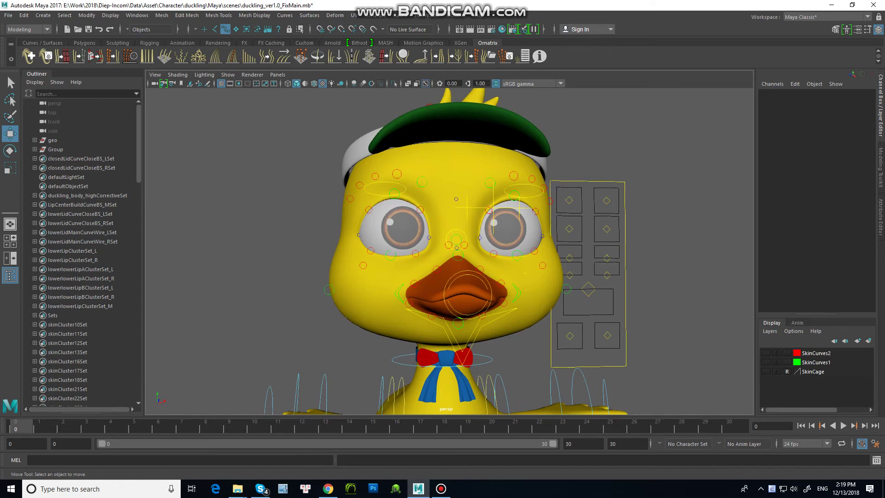
scroll(450, 249, down, 5)
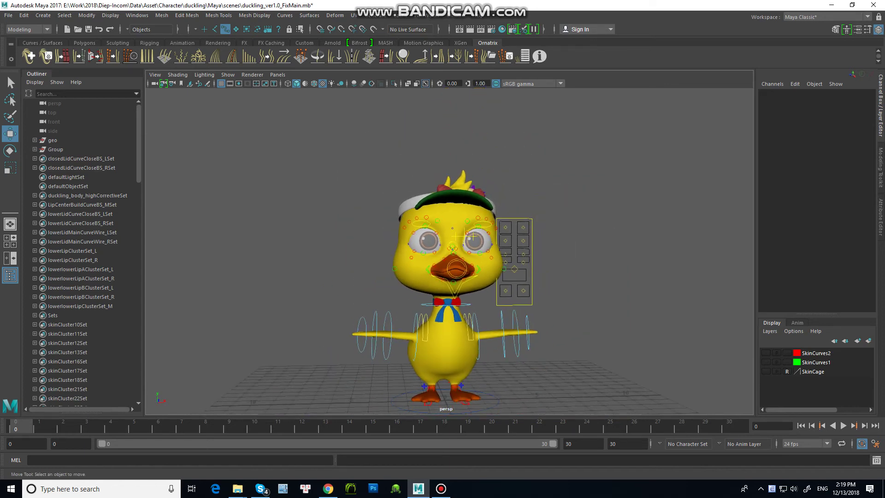
key(q)
click(437, 229)
key(w)
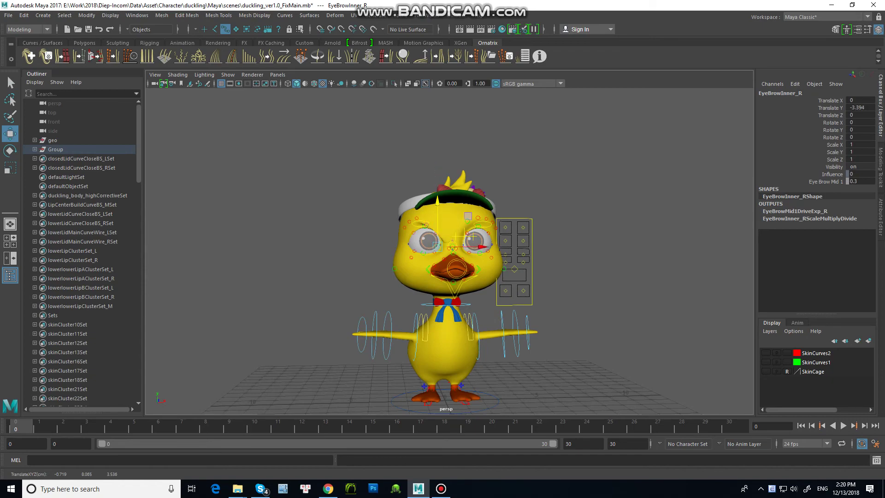
drag(437, 244, 585, 255)
- Inspect the whole duckling from several angles in wireframe and textured shading, and switch to the four-view layout
scroll(488, 251, up, 3)
scroll(585, 255, up, 2)
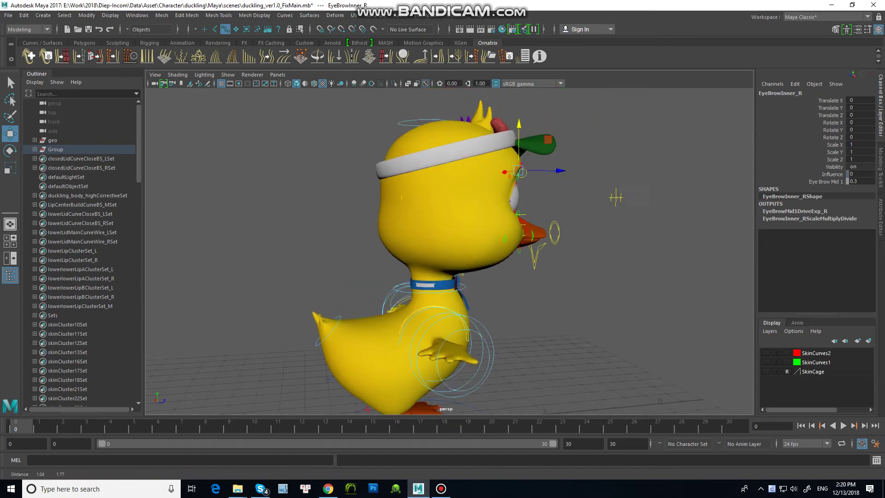
key(q)
mouse_move(616, 197)
alt+mouse_down()
mouse_move(610, 207)
mouse_move(471, 215)
mouse_move(512, 184)
mouse_move(513, 111)
mouse_move(510, 171)
mouse_move(511, 143)
alt+mouse_up()
key(4)
key(6)
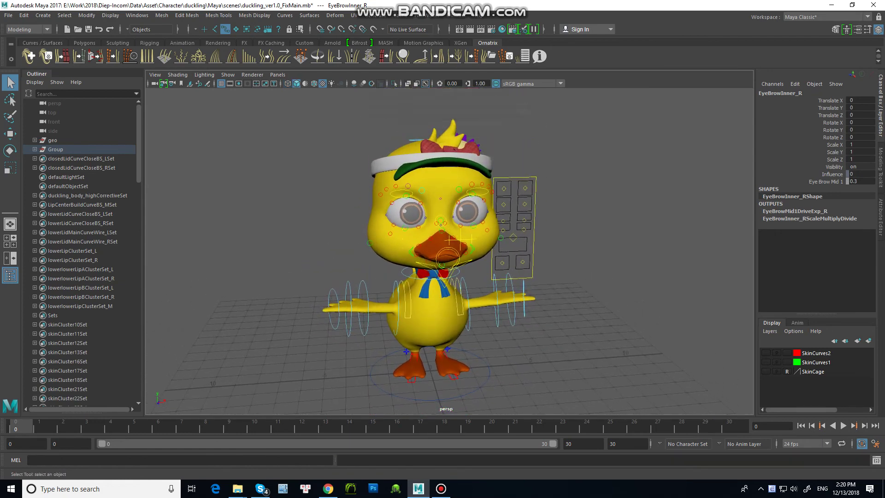
key(space)
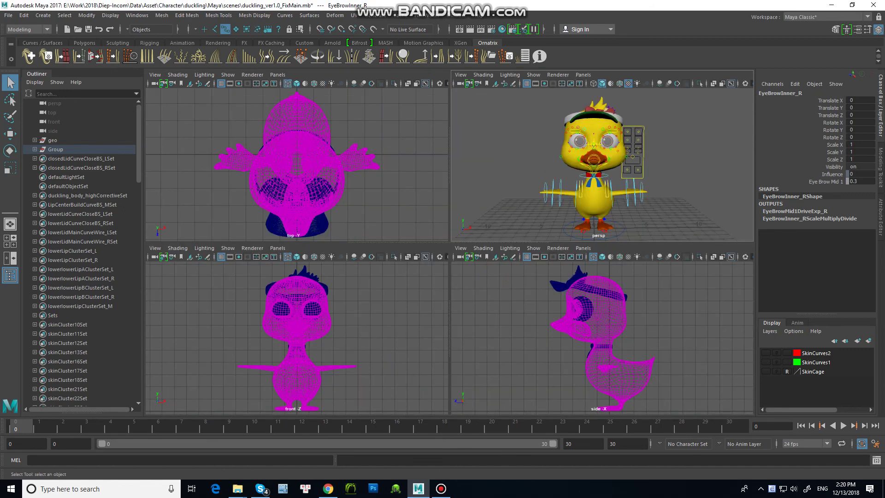